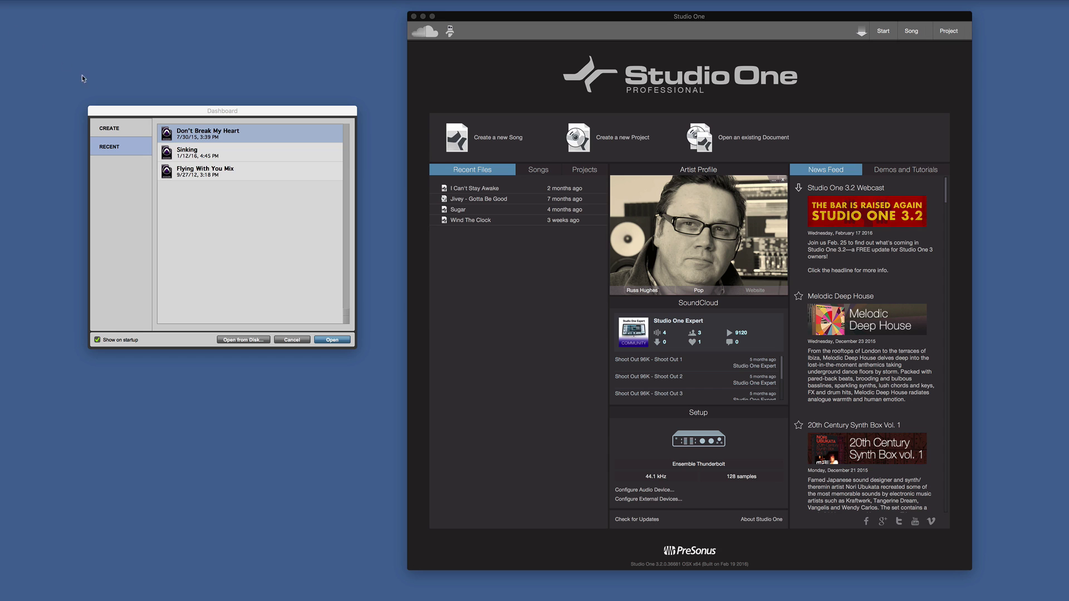
In Pro Tools, set the template group to Songwriter, keeping the new session untitled and not template-based
{"action": "left_click", "coordinate": [120, 130]}
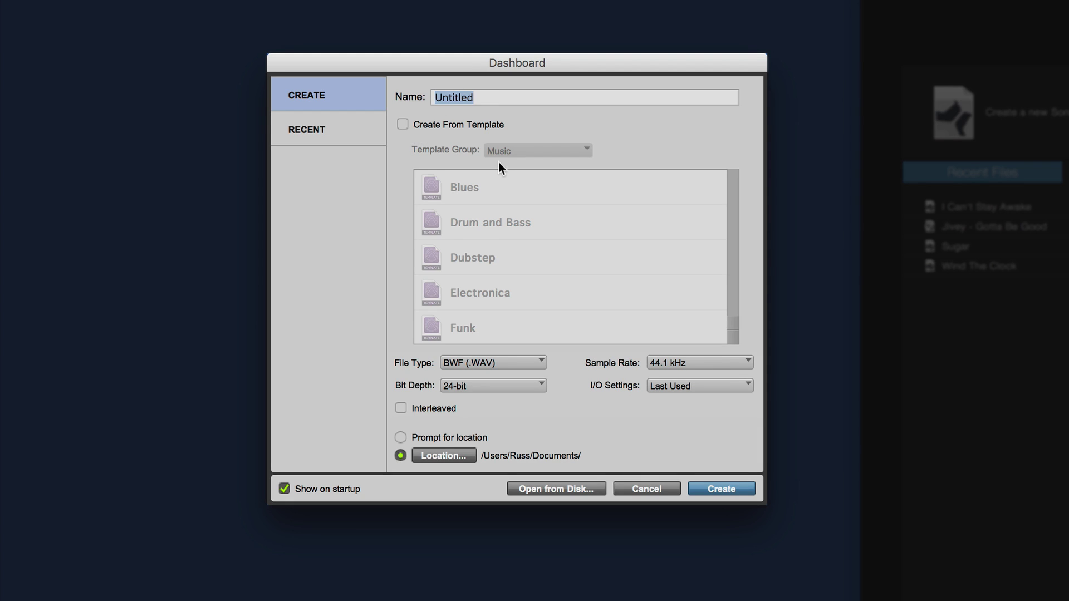
{"action": "left_click", "coordinate": [469, 127]}
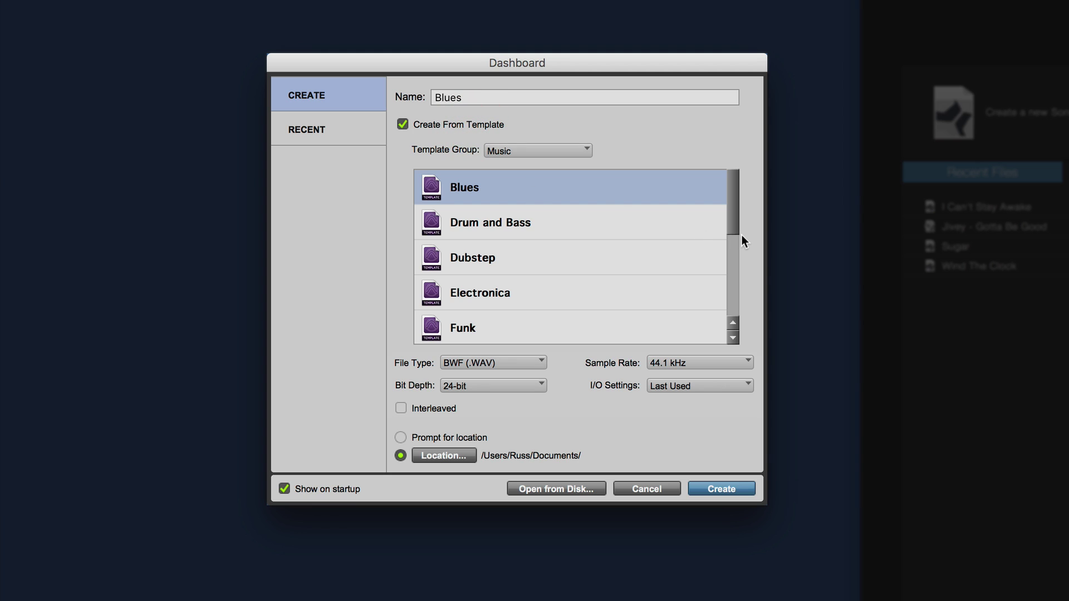
{"action": "left_click_drag", "start_coordinate": [734, 222], "coordinate": [711, 135]}
{"action": "left_click", "coordinate": [574, 148]}
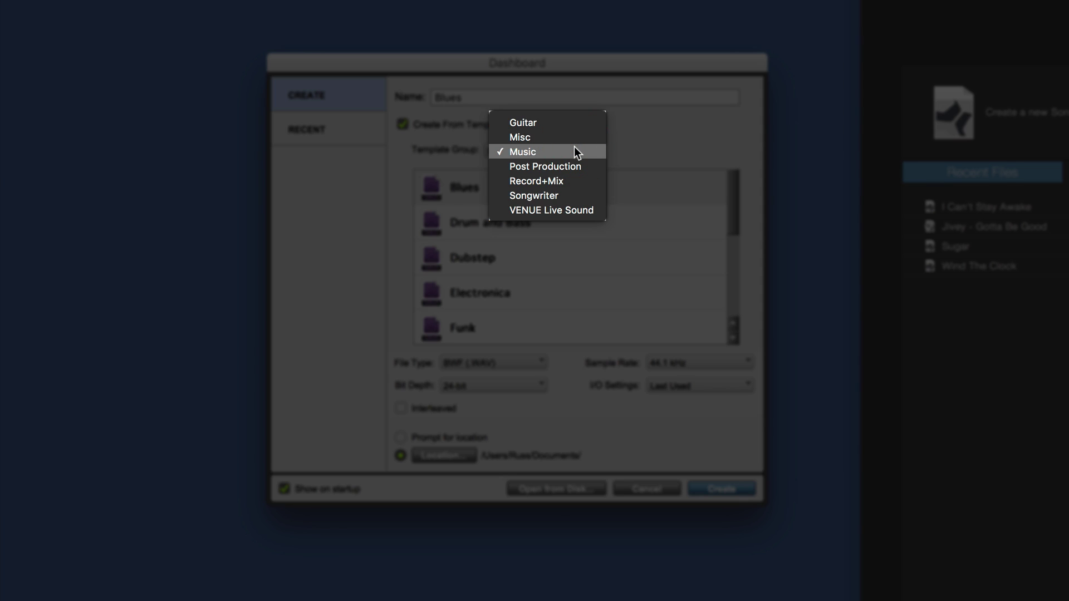
{"action": "left_click", "coordinate": [570, 193]}
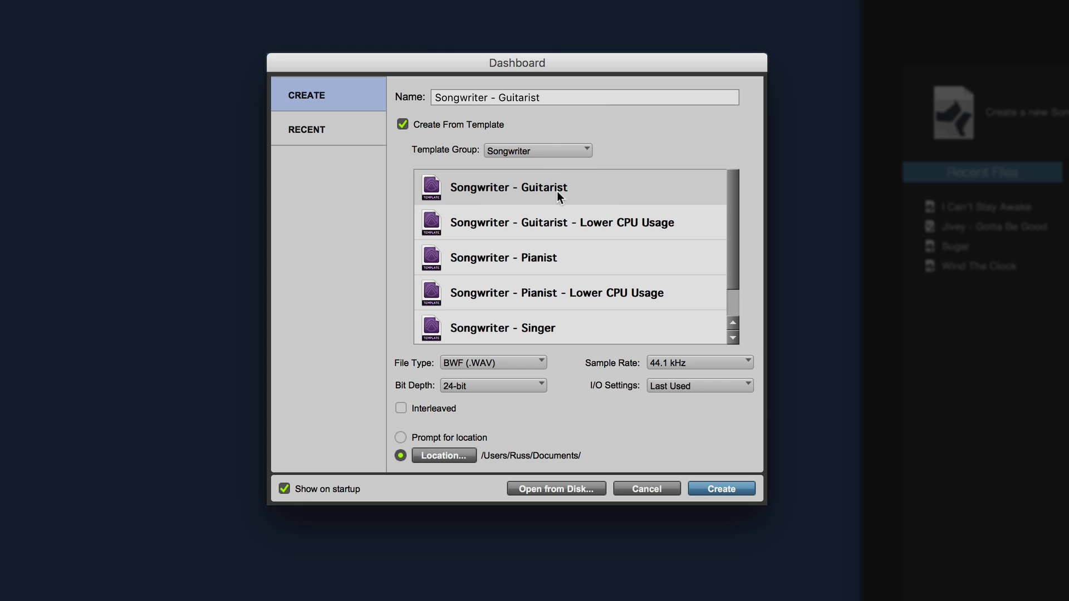
{"action": "left_click", "coordinate": [404, 122]}
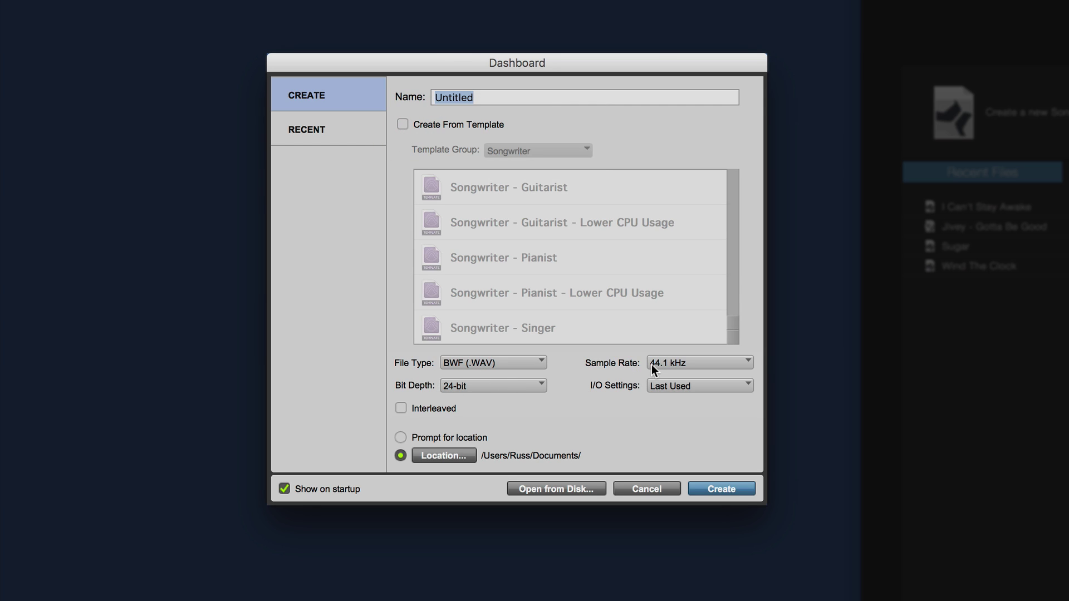
Review the Pro Tools I/O Settings list unchanged, then list the recent sessions
{"action": "left_click", "coordinate": [661, 384]}
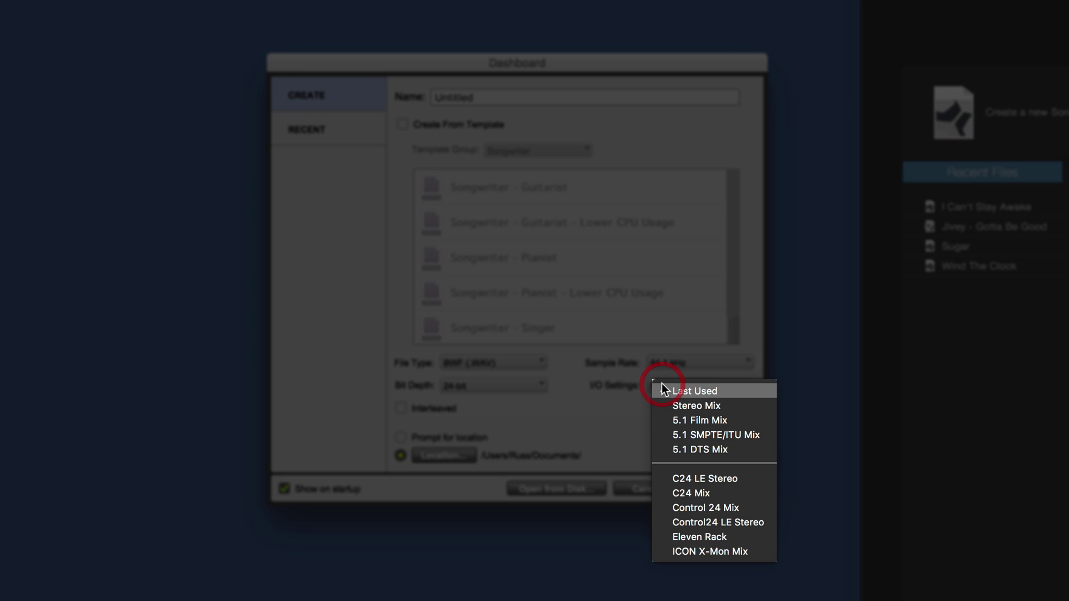
{"action": "left_click", "coordinate": [601, 430]}
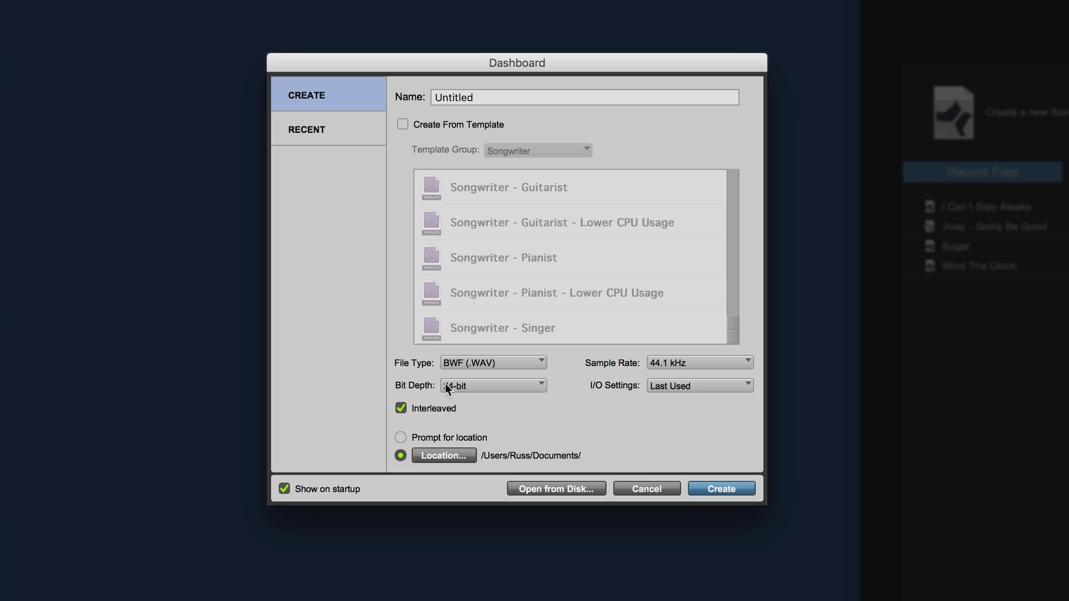
{"action": "left_click", "coordinate": [340, 133]}
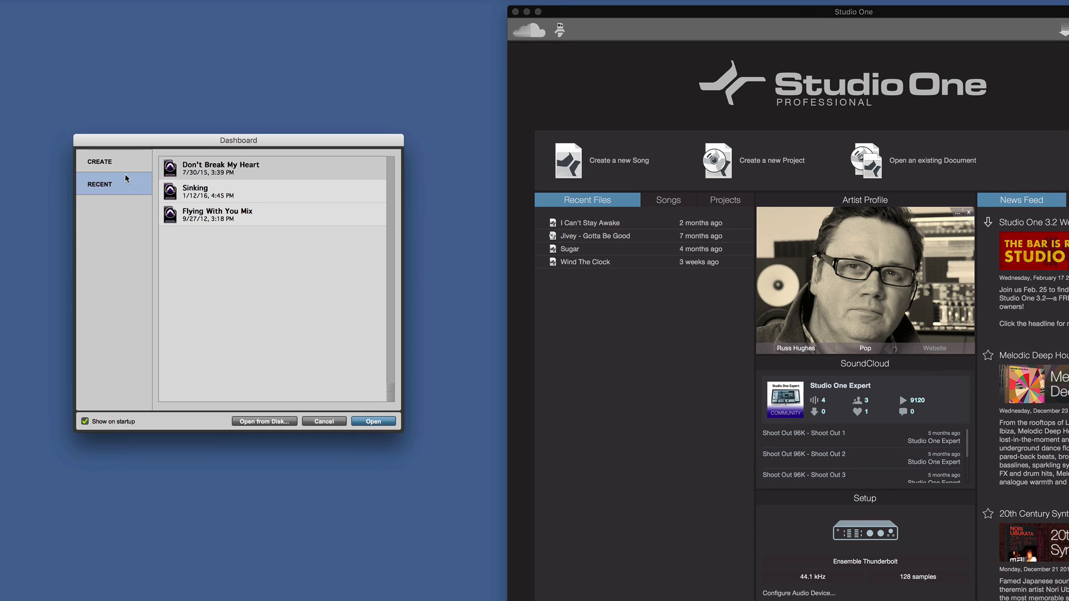
Show Pro Tools' create options again and start a new song in Studio One
{"action": "left_click", "coordinate": [99, 135]}
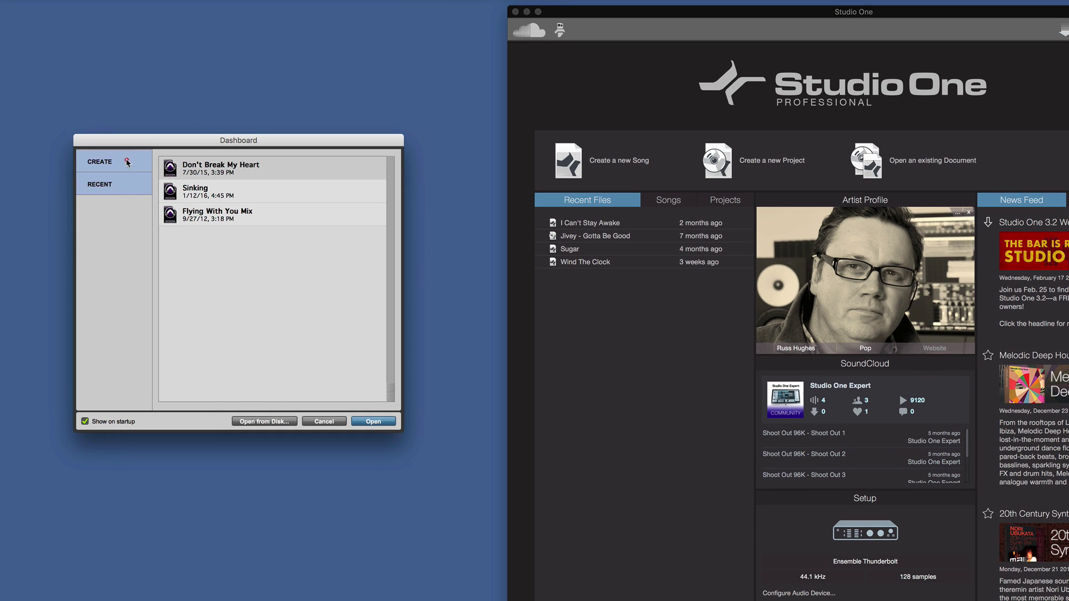
{"action": "left_click", "coordinate": [576, 160]}
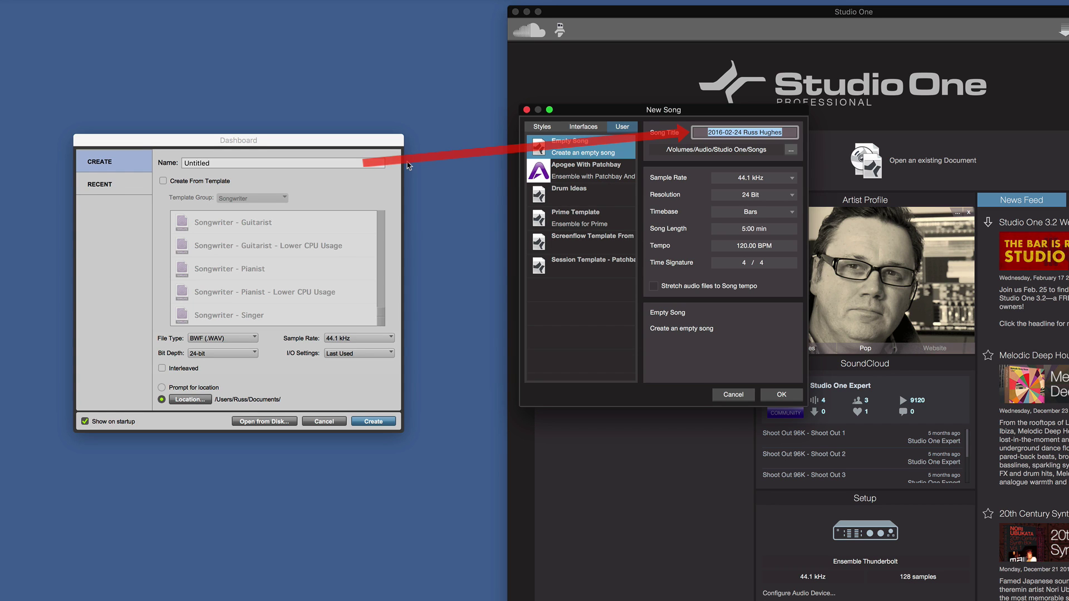
Browse the Drum Ideas, Prime and Screenflow templates, then settle back on Empty Song
{"action": "left_click", "coordinate": [562, 196]}
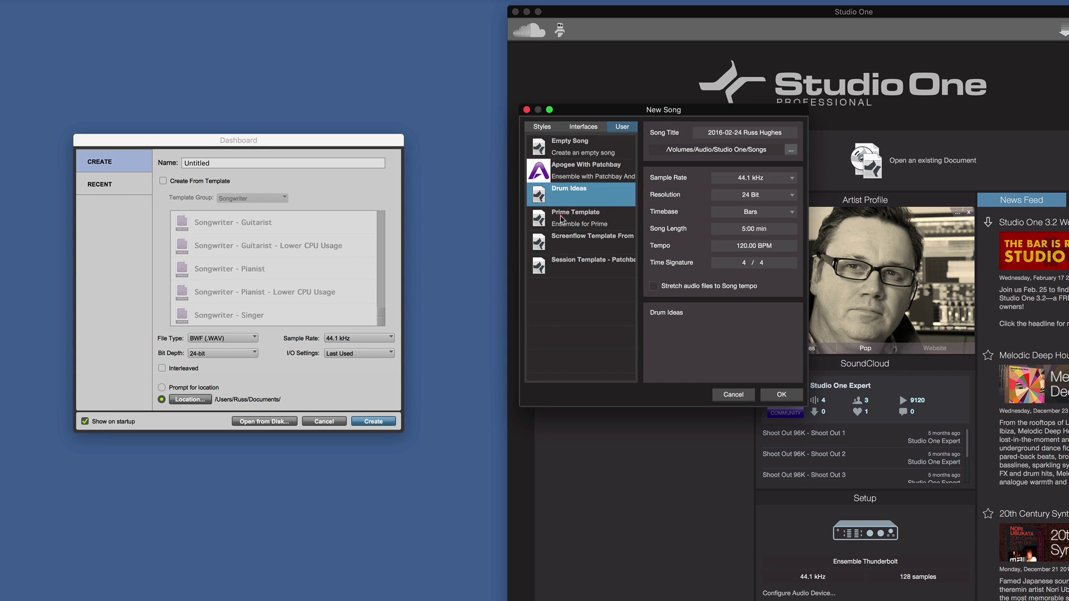
{"action": "left_click", "coordinate": [561, 218]}
{"action": "left_click", "coordinate": [567, 238]}
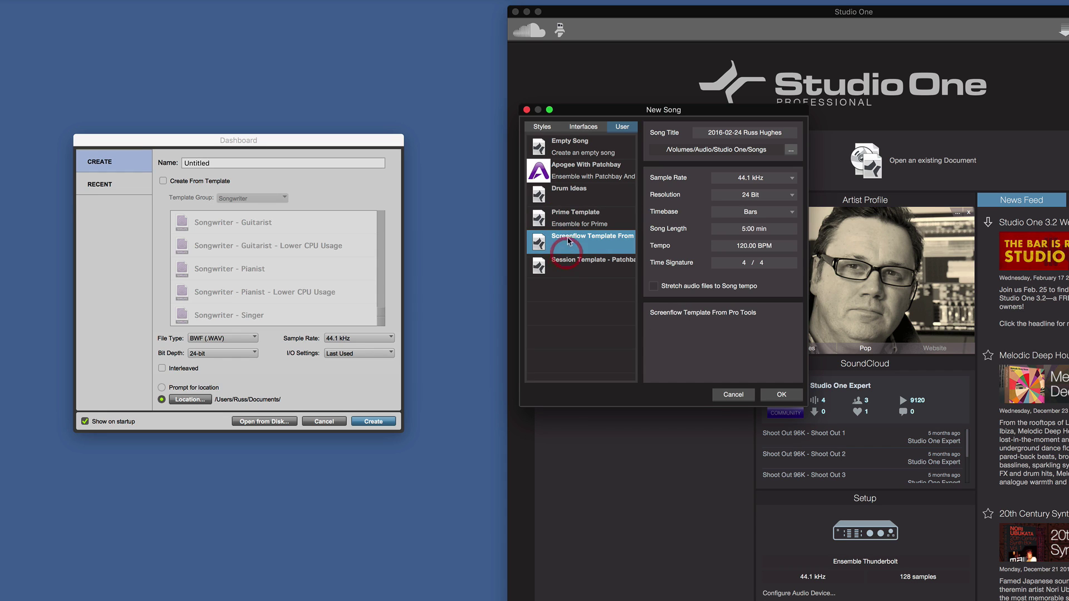
{"action": "left_click", "coordinate": [574, 220]}
{"action": "left_click", "coordinate": [571, 193]}
{"action": "left_click", "coordinate": [577, 143]}
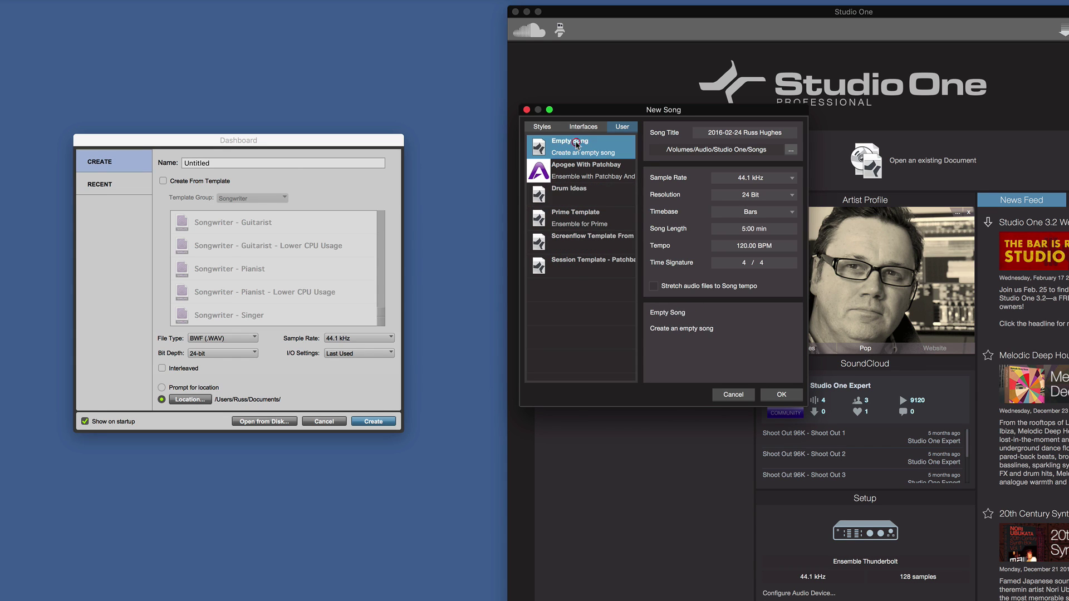
Check the sample rate and resolution lists without changes, then display the timebase choices
{"action": "left_click", "coordinate": [239, 344]}
{"action": "left_click", "coordinate": [288, 374]}
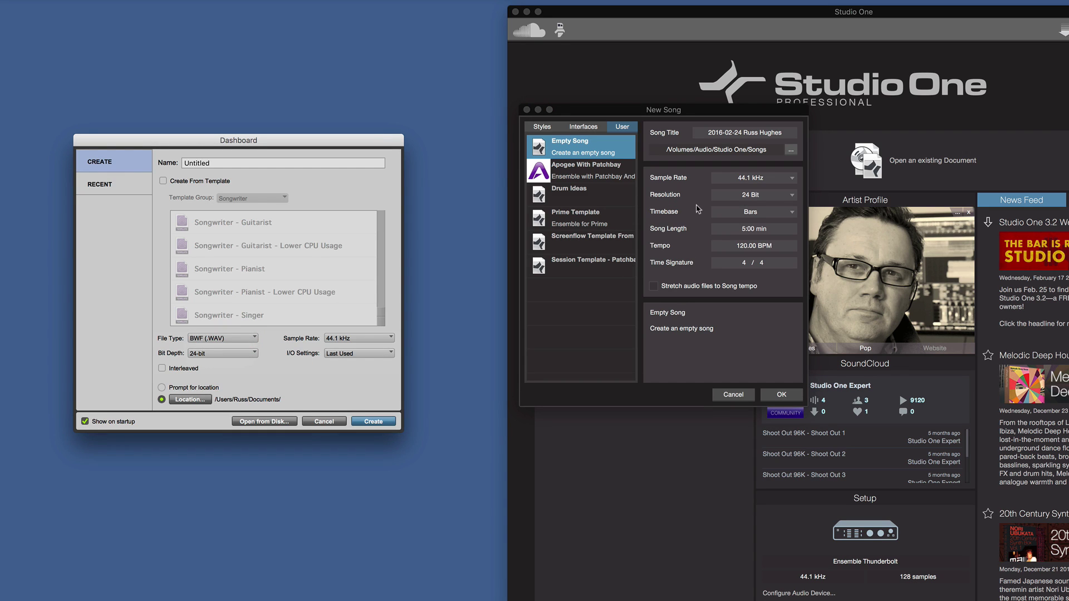
{"action": "left_click", "coordinate": [790, 178]}
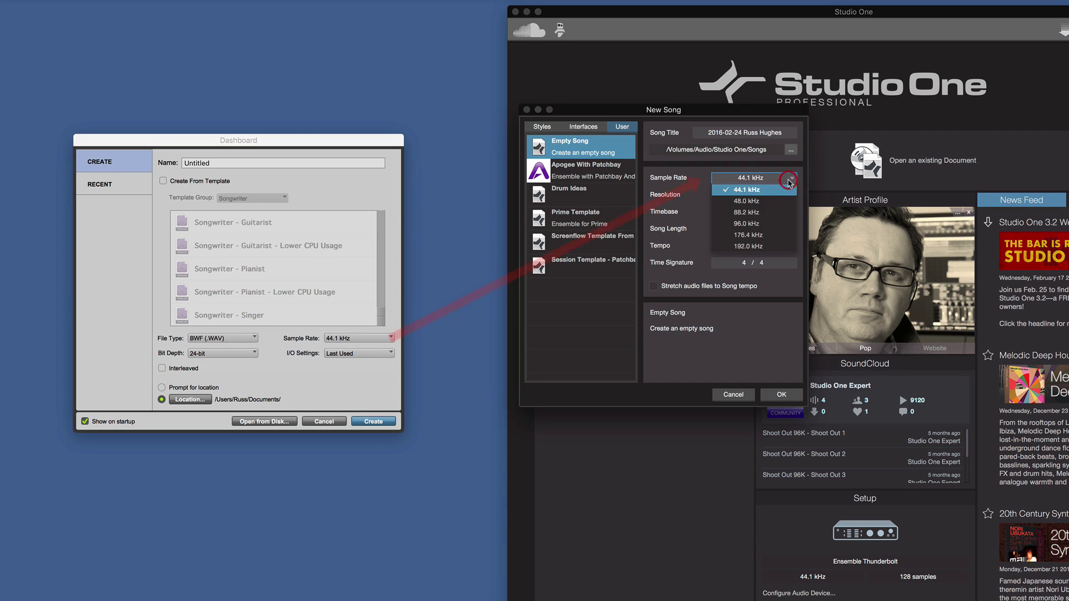
{"action": "left_click", "coordinate": [671, 232]}
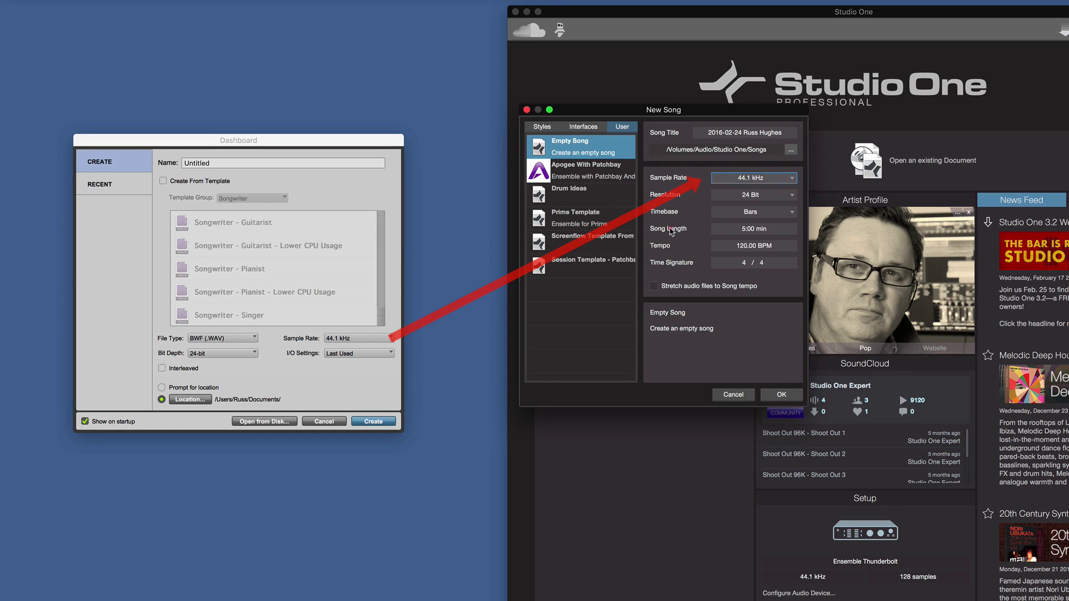
{"action": "left_click", "coordinate": [753, 195]}
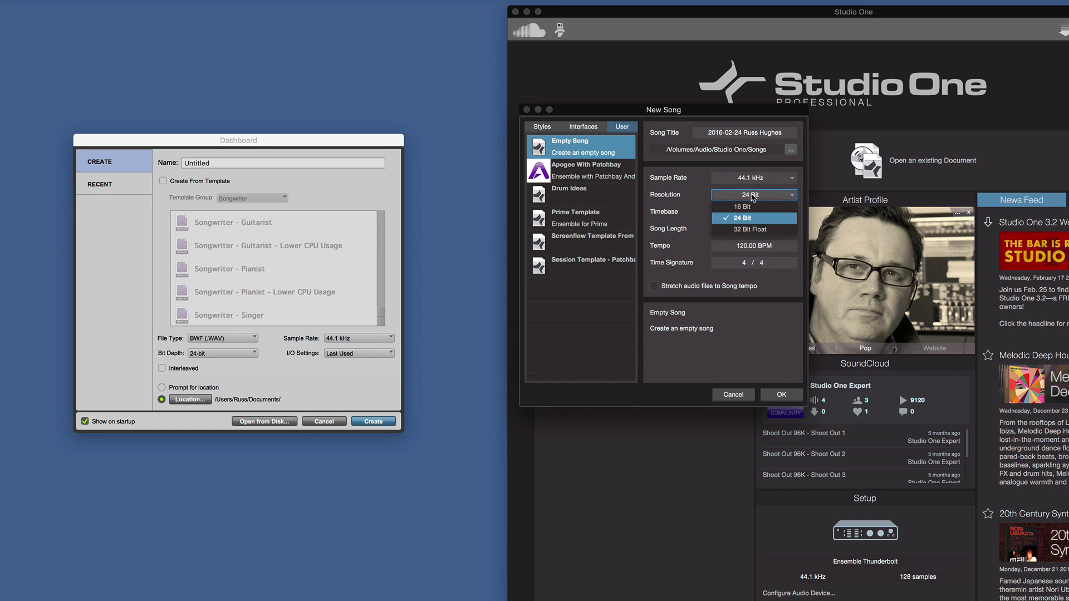
{"action": "left_click", "coordinate": [683, 210]}
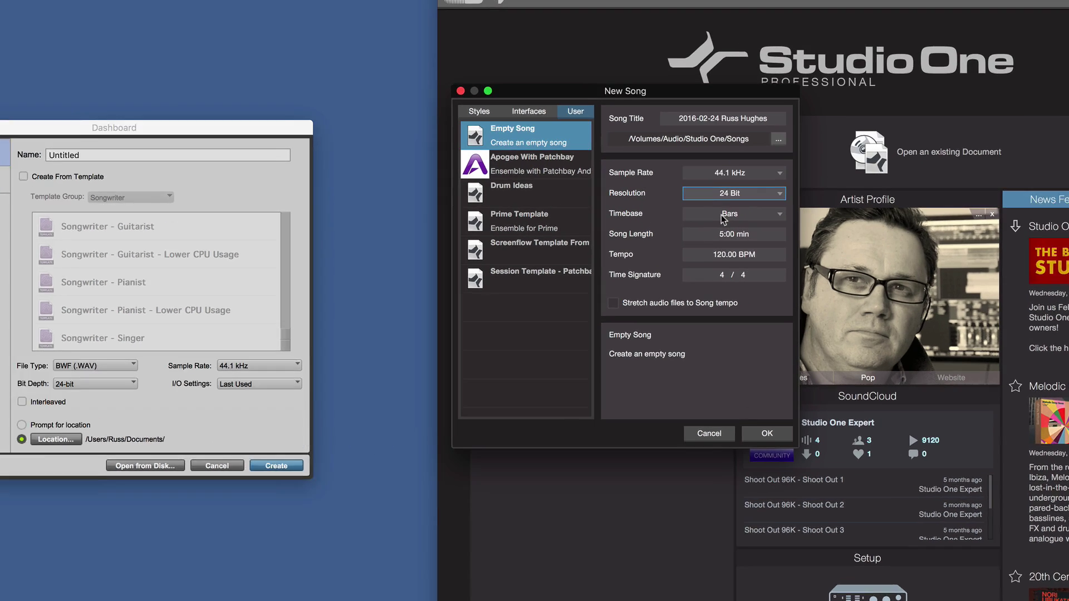
{"action": "left_click", "coordinate": [741, 213]}
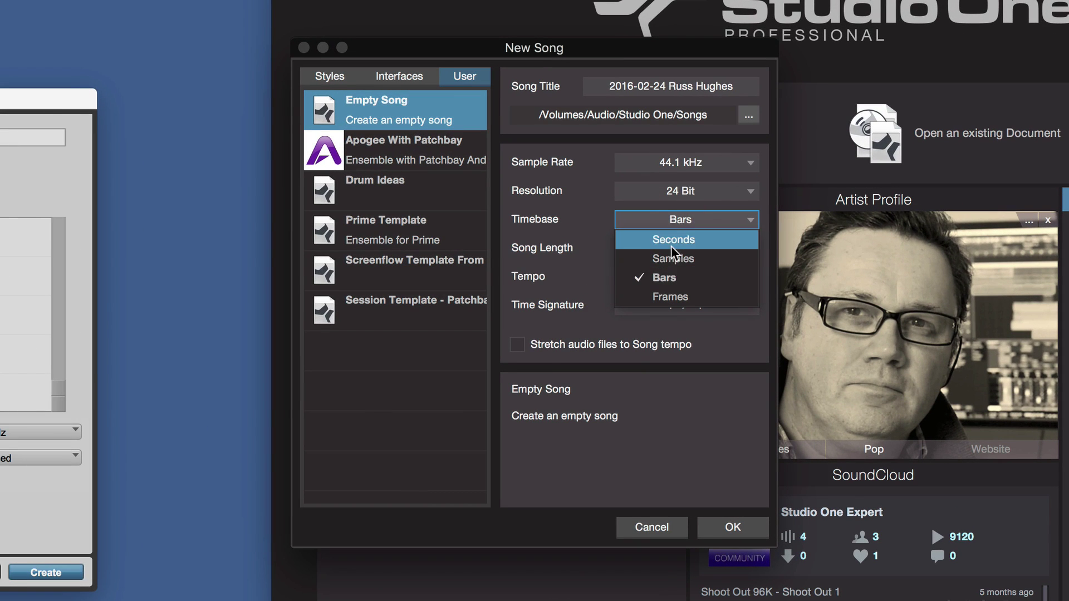
Keep Bars as the timebase and leave 'Stretch audio files to Song tempo' off after toggling it
{"action": "left_click", "coordinate": [581, 223]}
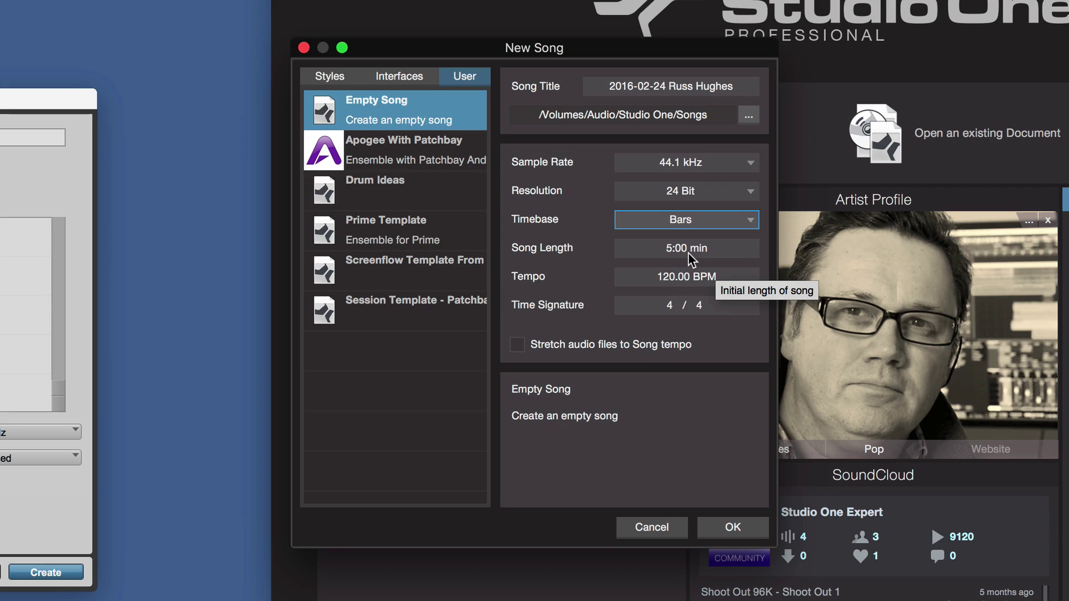
{"action": "left_click", "coordinate": [567, 268]}
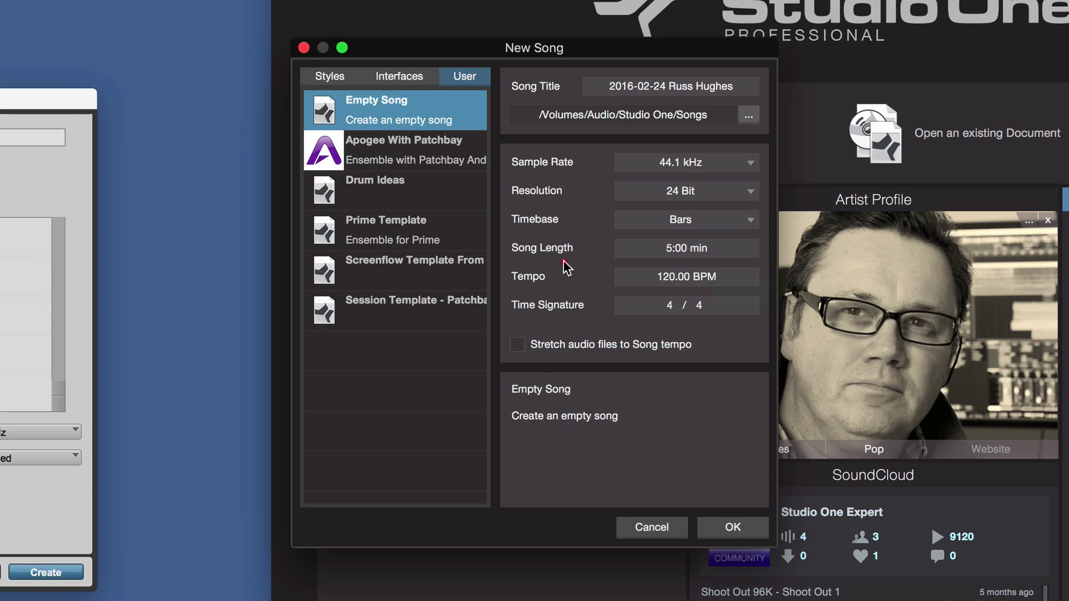
{"action": "left_click", "coordinate": [517, 344]}
{"action": "left_click", "coordinate": [518, 345]}
Cancel the New Song dialog and show Pro Tools' recent sessions
{"action": "left_click", "coordinate": [665, 524]}
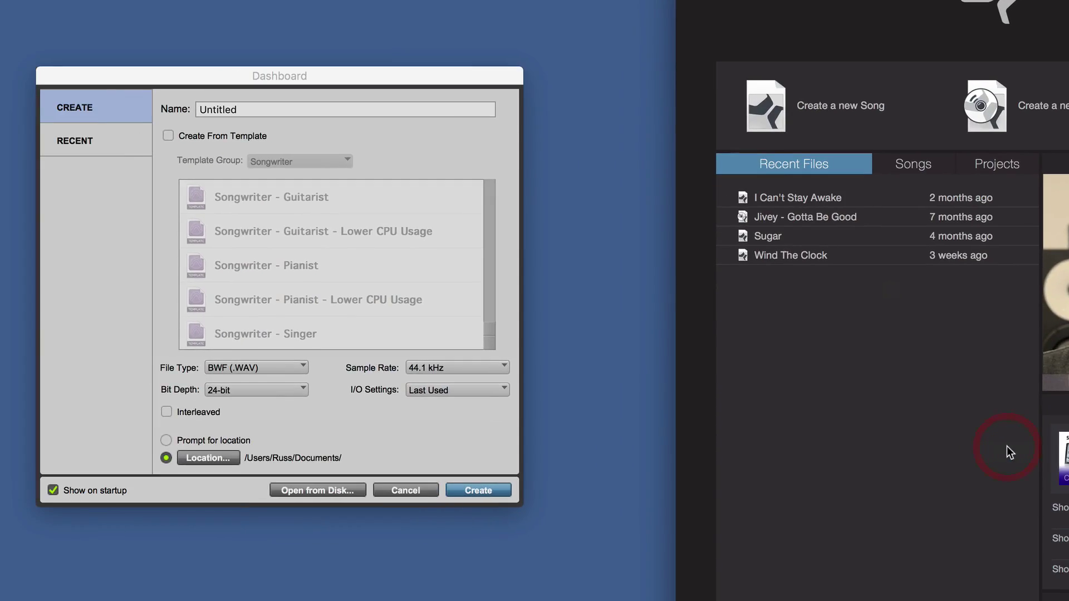
{"action": "left_click", "coordinate": [103, 148]}
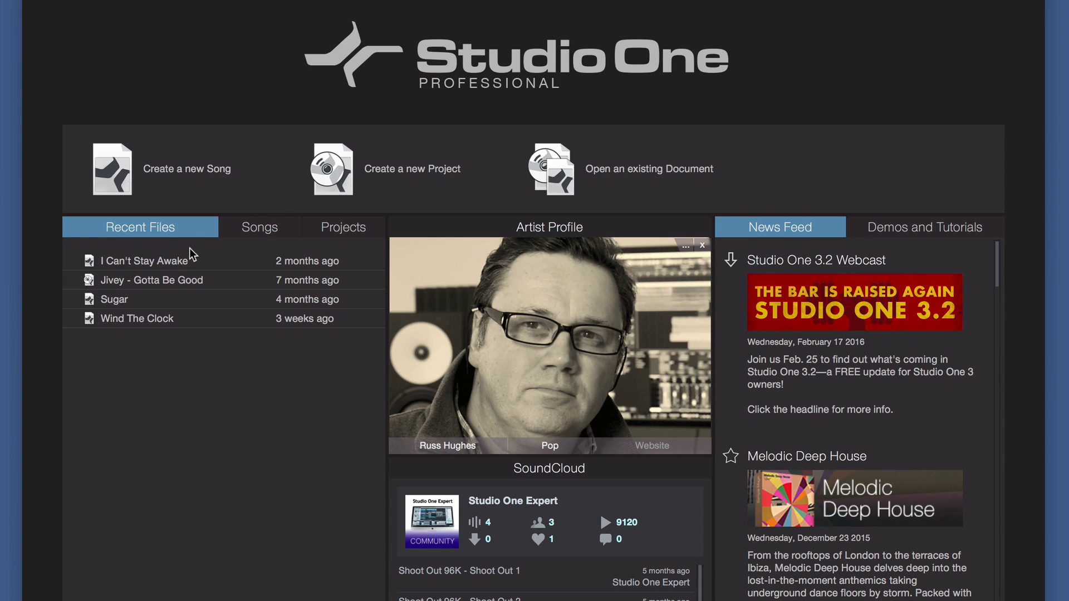
{"action": "left_click", "coordinate": [262, 231]}
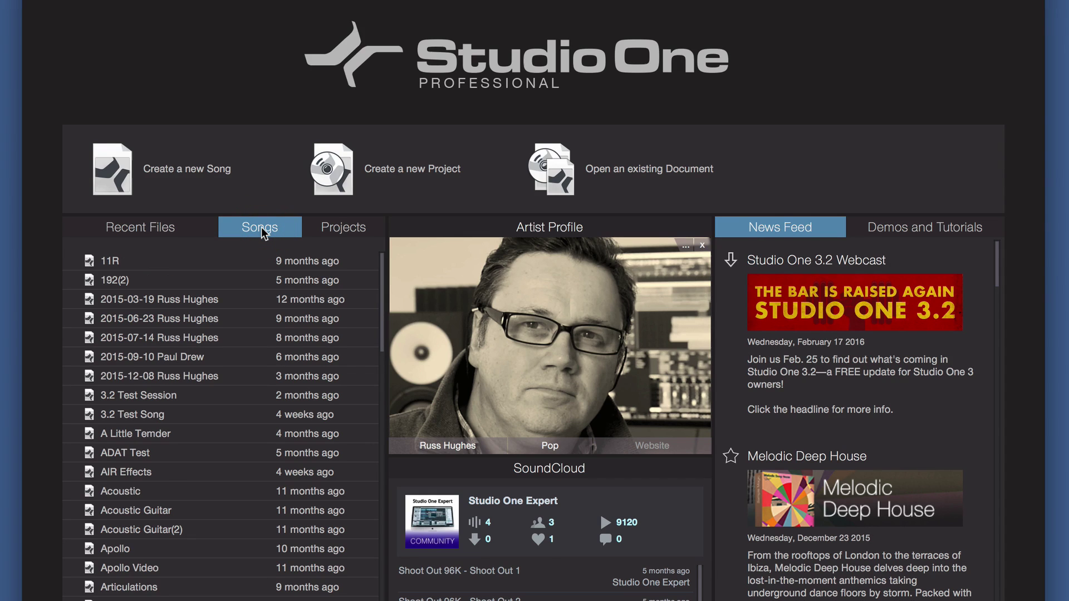
{"action": "left_click", "coordinate": [336, 231]}
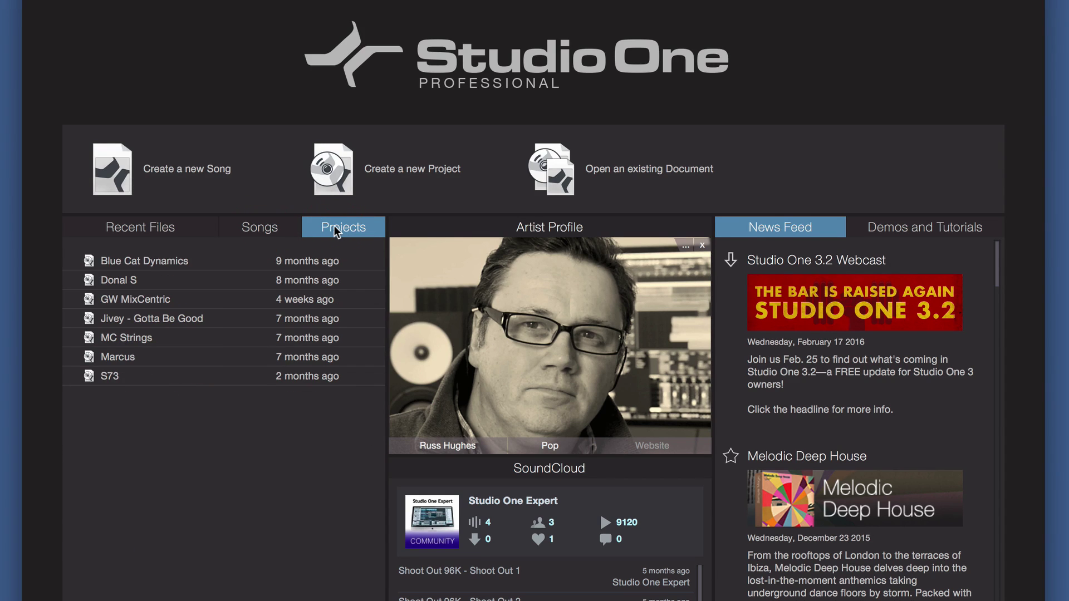
{"action": "left_click", "coordinate": [270, 227]}
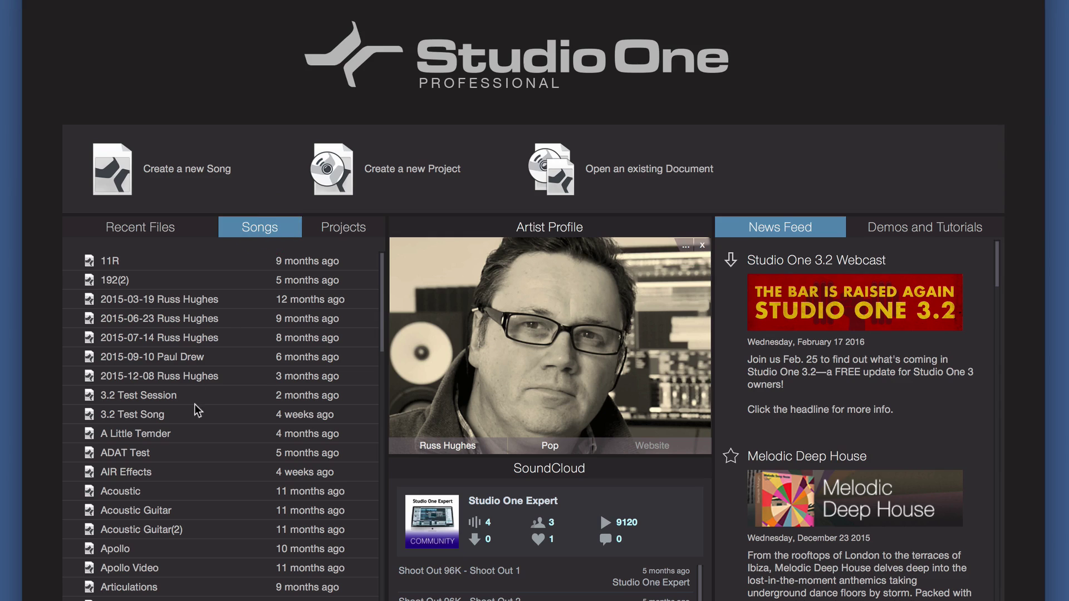
{"action": "left_click", "coordinate": [202, 227]}
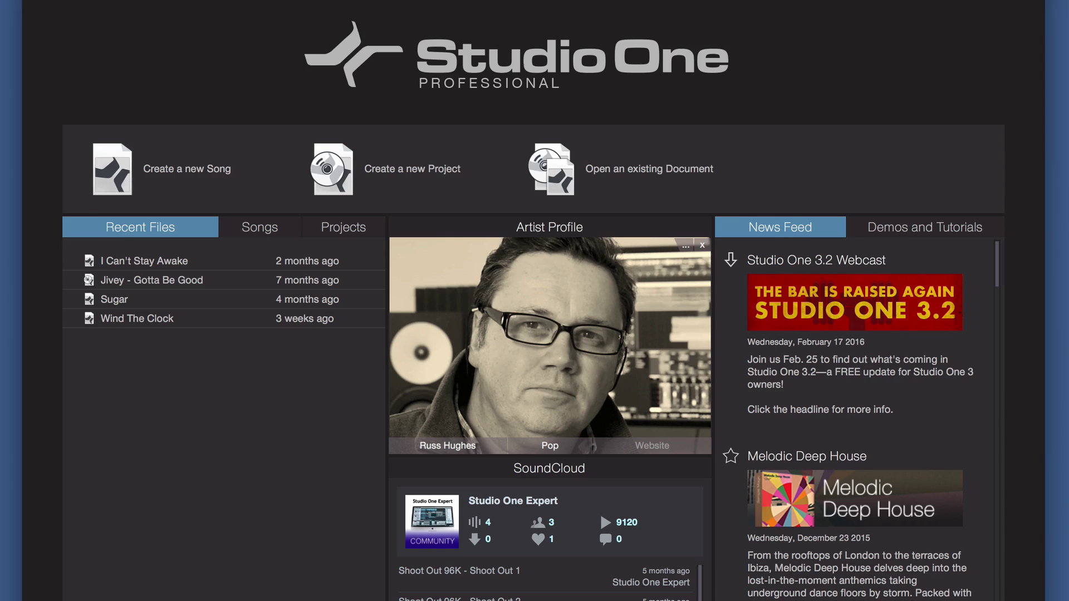
{"action": "right_click", "coordinate": [159, 263]}
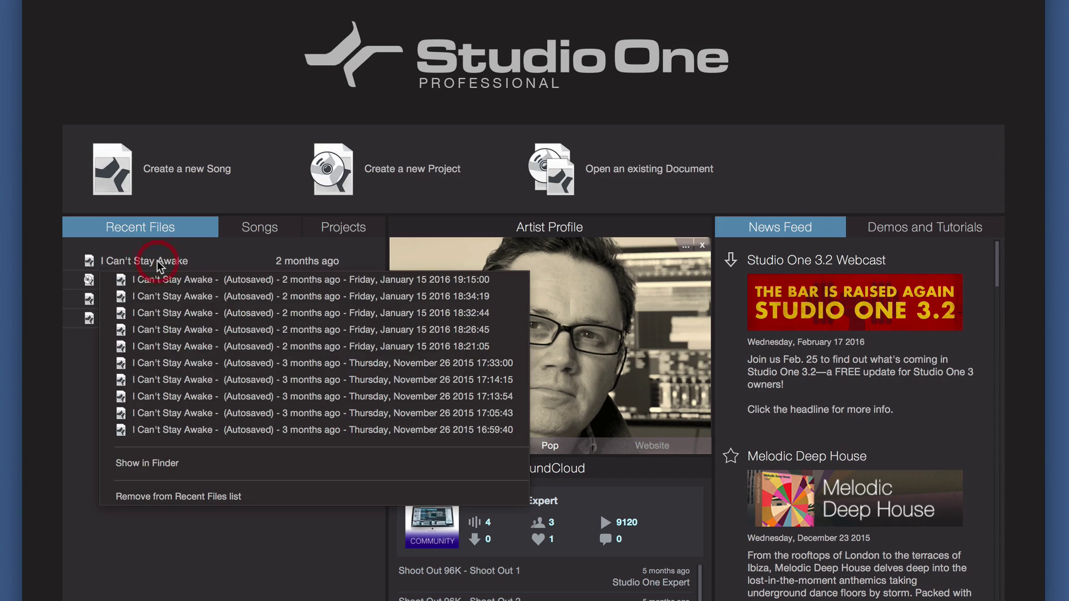
{"action": "left_click", "coordinate": [162, 496]}
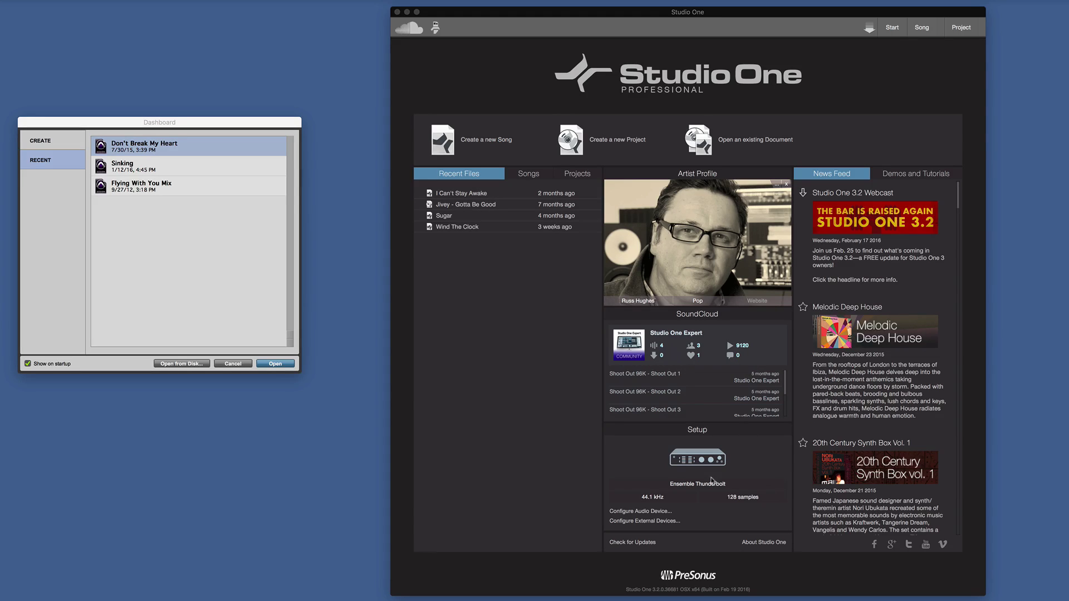
Open the Ensemble Thunderbolt audio setup preferences and cancel without changes
{"action": "left_click", "coordinate": [696, 462]}
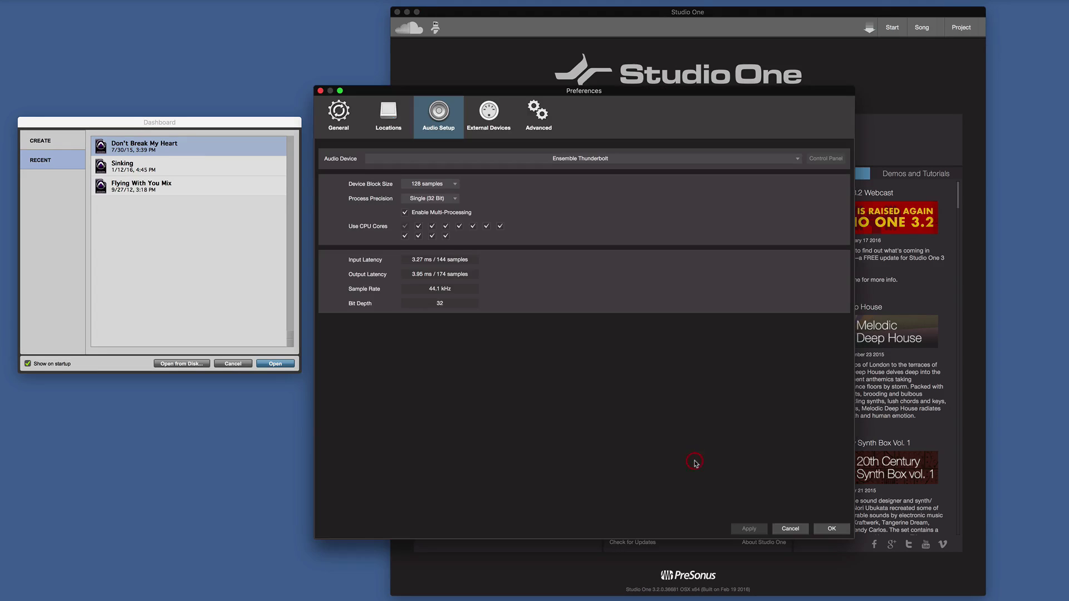
{"action": "left_click", "coordinate": [797, 530]}
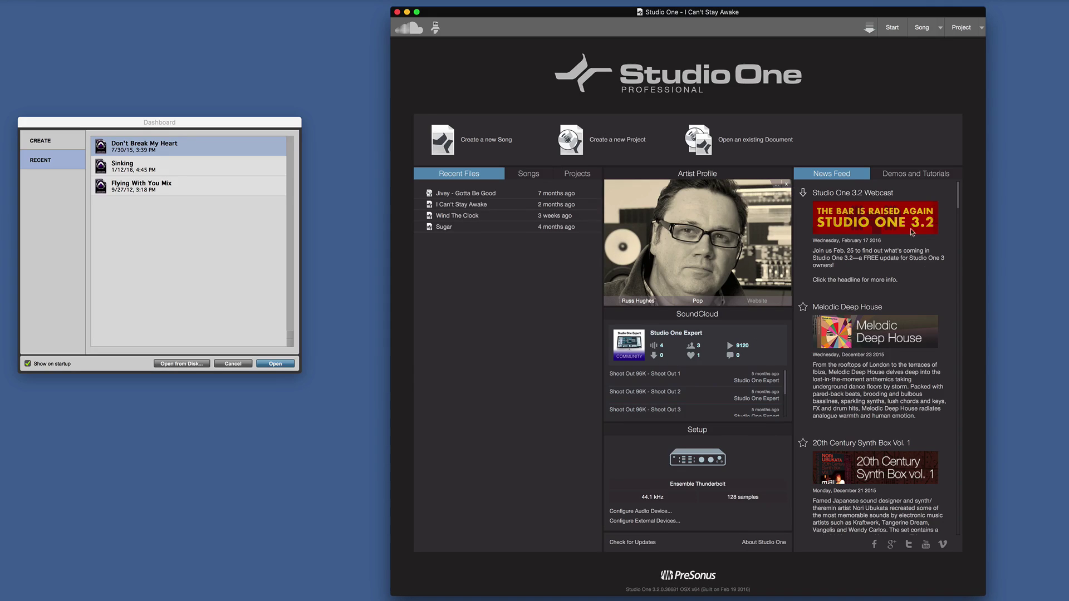
Bring the Pro Tools Dashboard forward and return to its Create page after glancing at Recent
{"action": "left_click", "coordinate": [47, 142]}
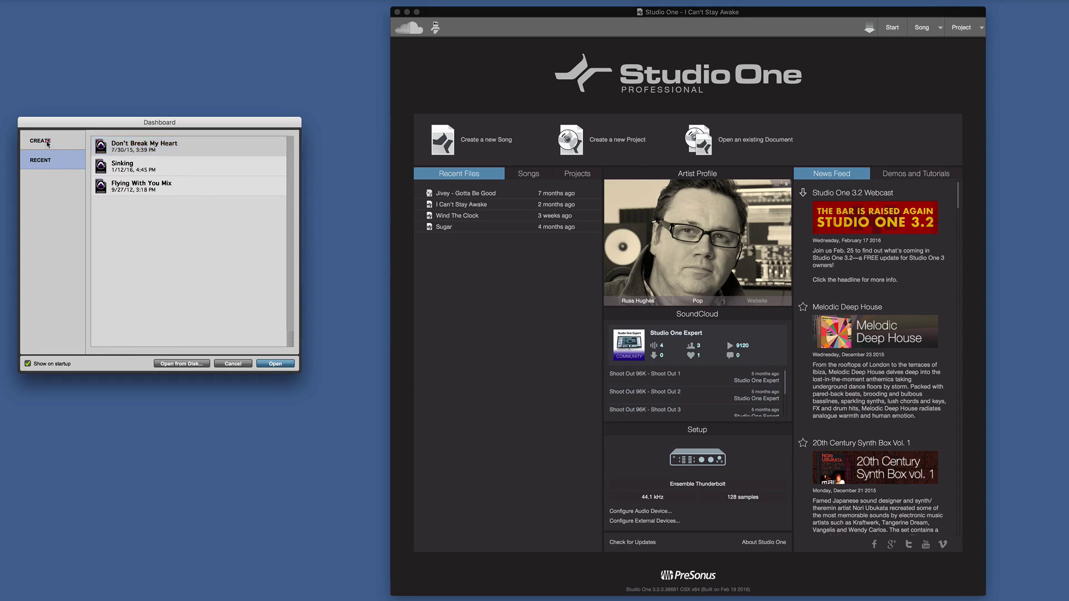
{"action": "left_click", "coordinate": [48, 142]}
{"action": "left_click", "coordinate": [53, 160]}
{"action": "left_click", "coordinate": [54, 144]}
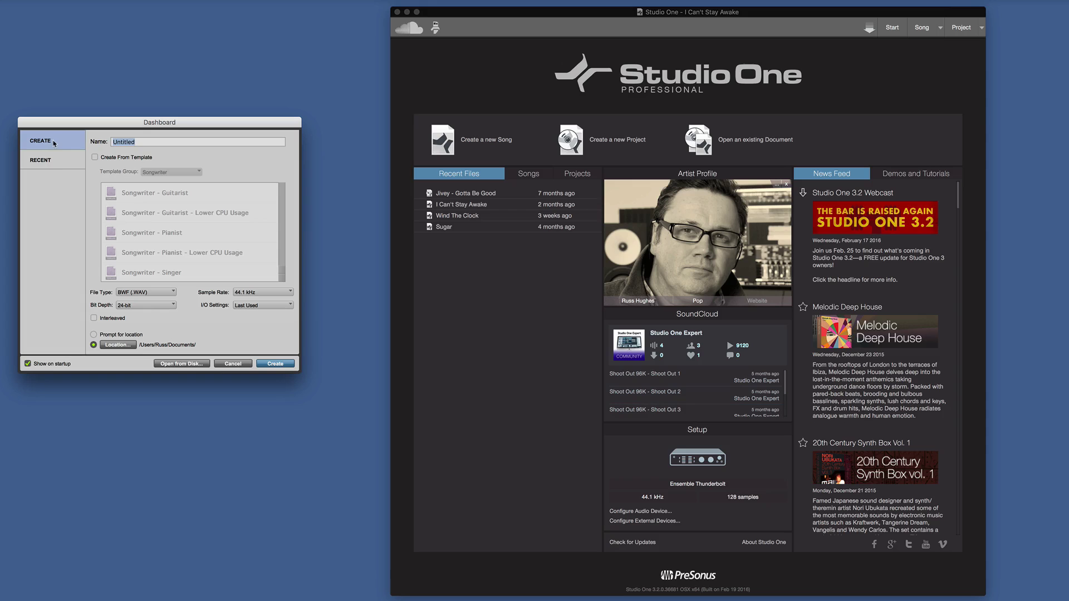